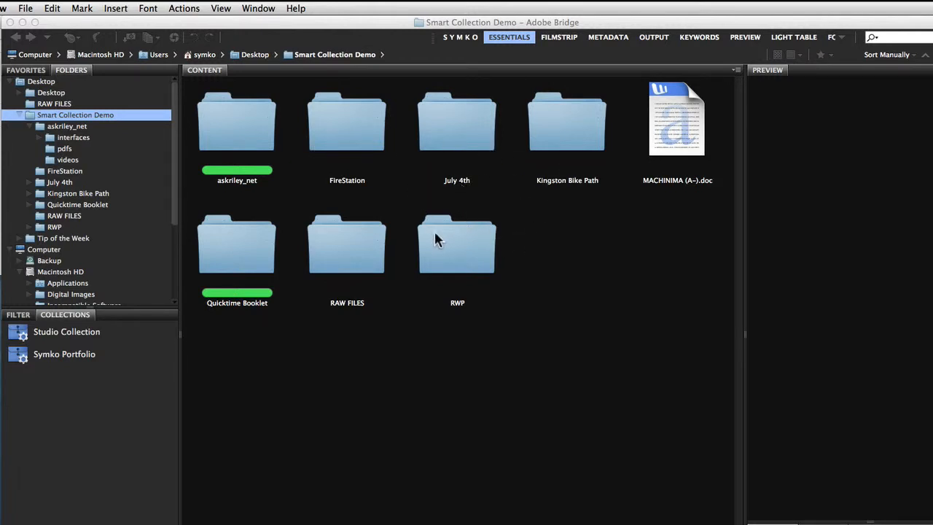
- Open the FireStation folder and give fire 1.jpg a five-star rating
left_click(347, 129)
double_click(346, 125)
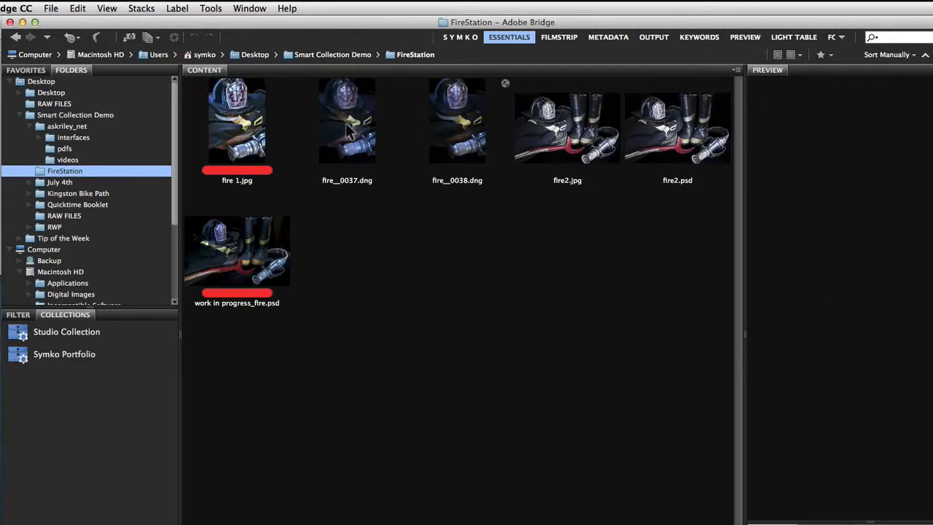
left_click(234, 132)
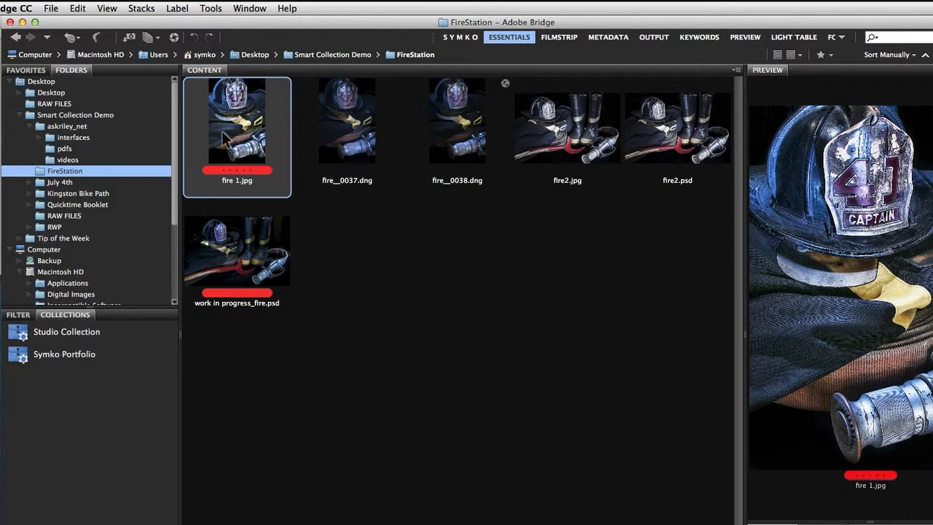
left_click(210, 8)
mouse_move(177, 8)
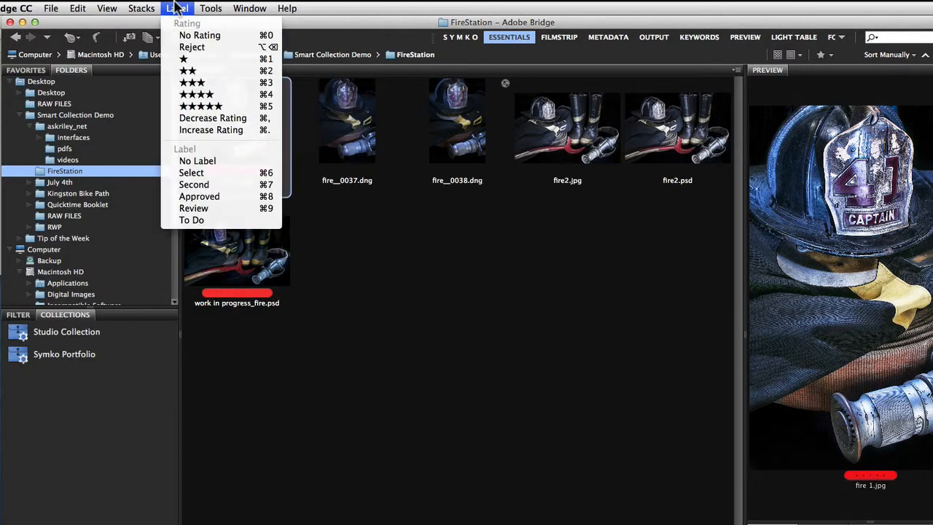
left_click(202, 108)
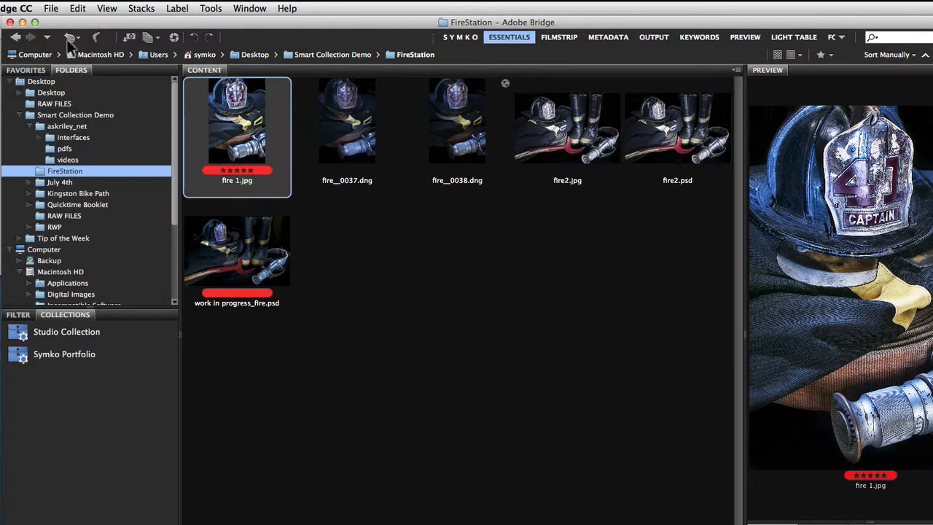
- In the RWP folder, rate cu.jpg and lotus_123.jpg with five stars together
left_click(16, 37)
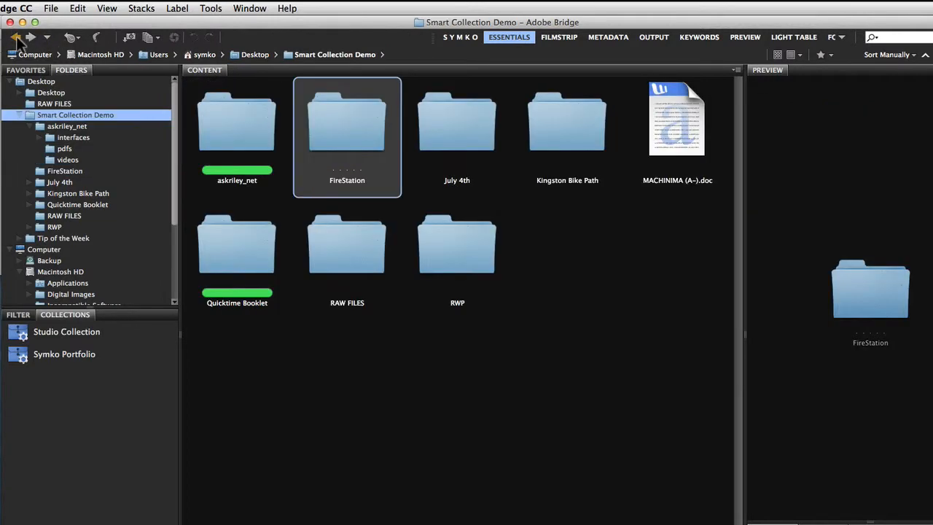
double_click(454, 250)
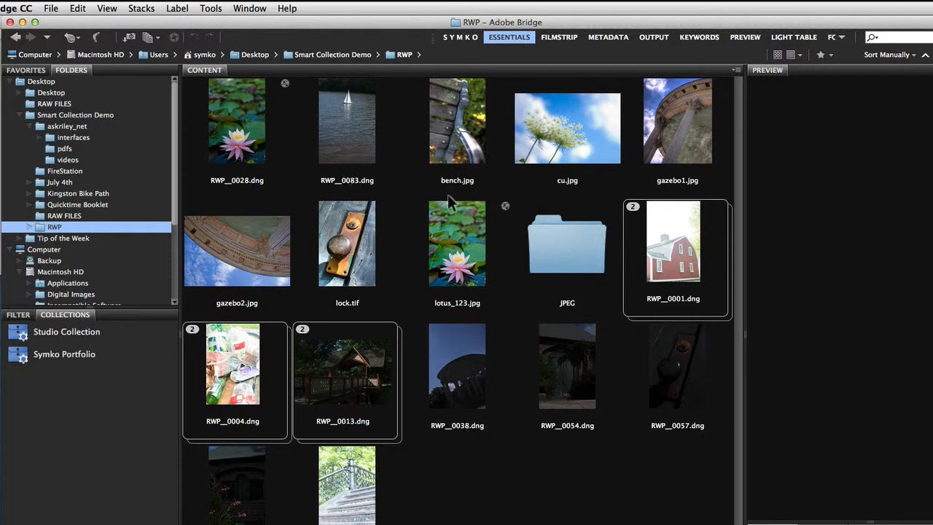
left_click(552, 150)
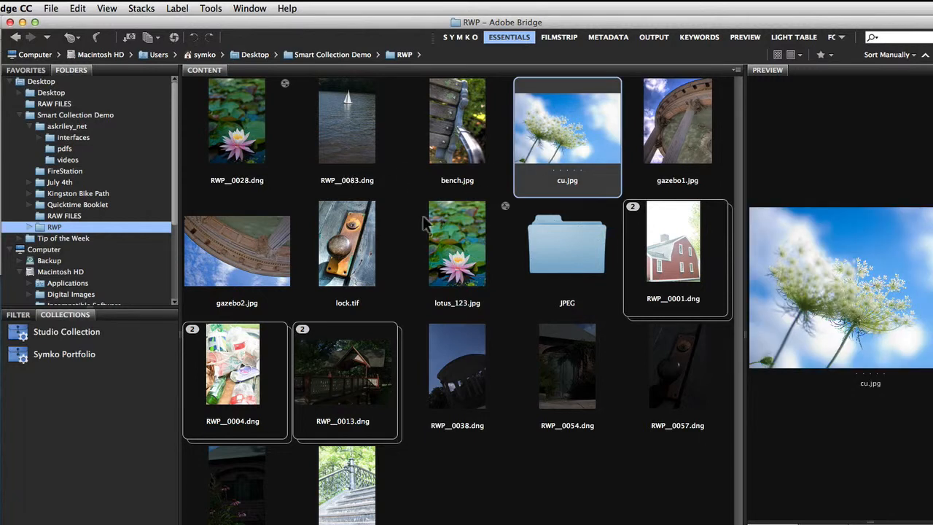
left_click(459, 235, "super")
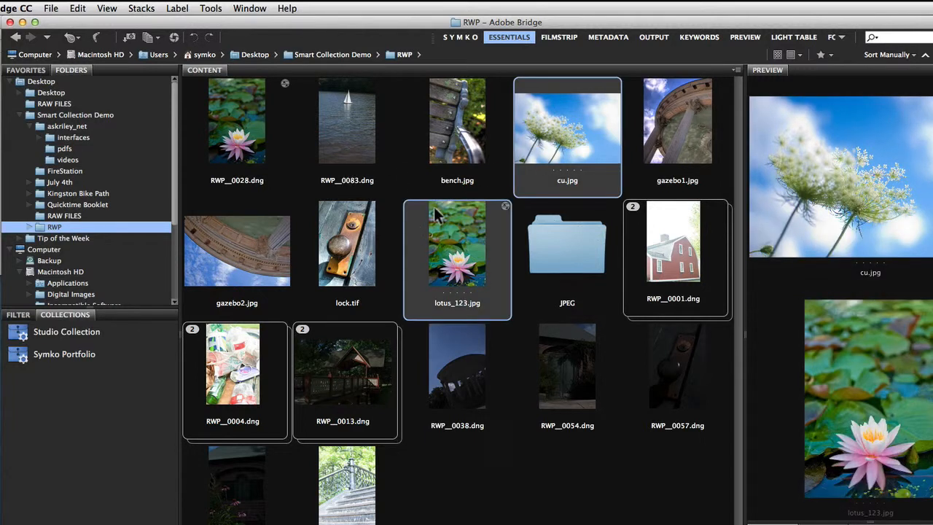
left_click(177, 8)
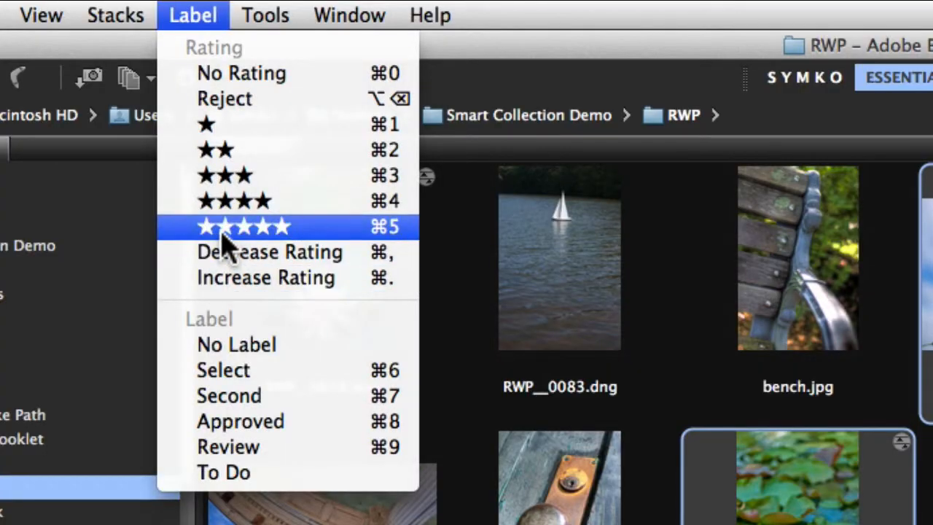
left_click(223, 233)
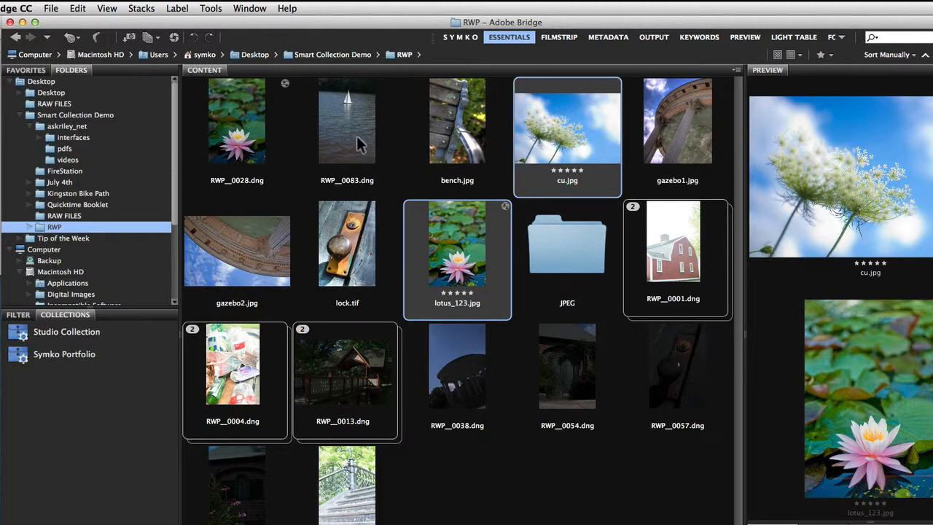
- Return to the Smart Collection Demo folder and start a new smart collection with that folder as its source
left_click(334, 56)
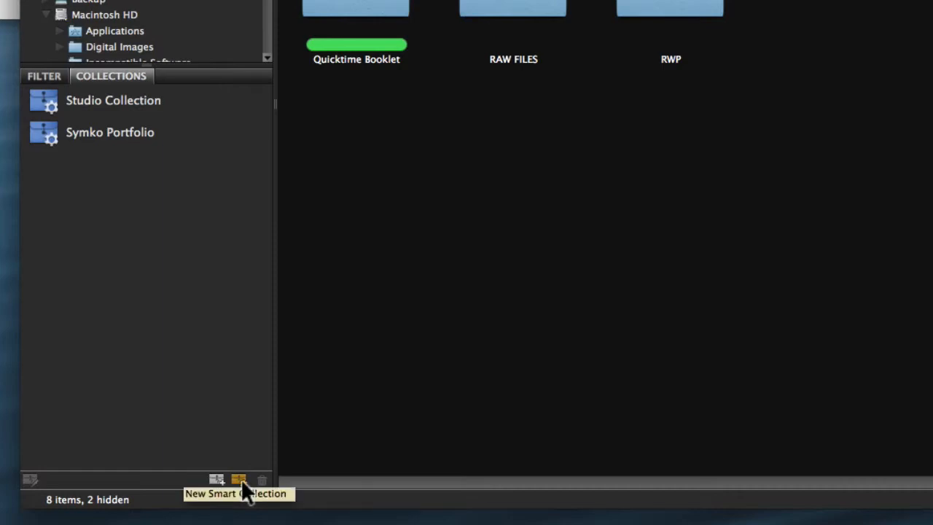
left_click(241, 479)
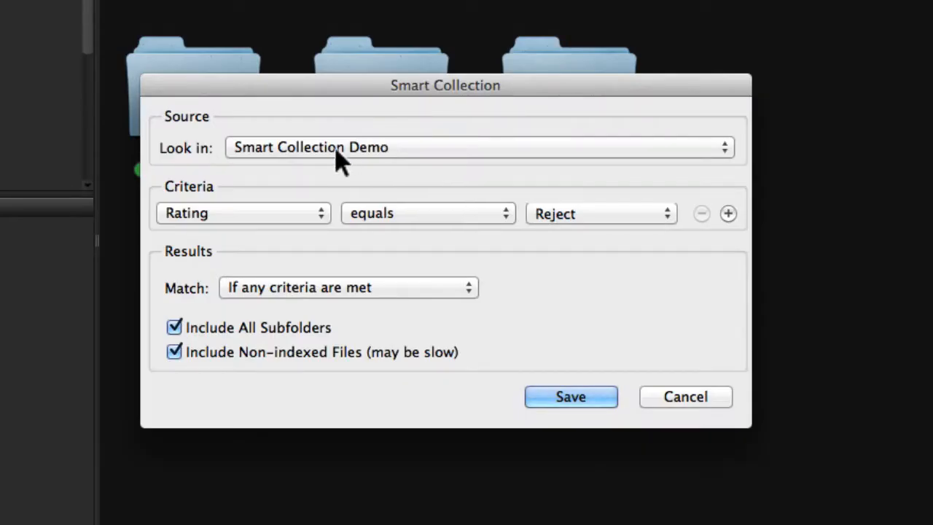
left_click(338, 151)
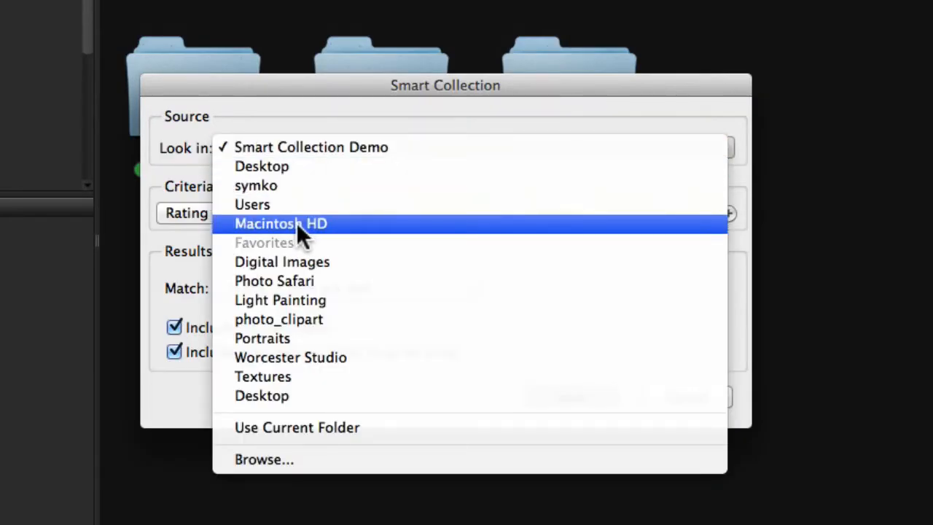
left_click(173, 119)
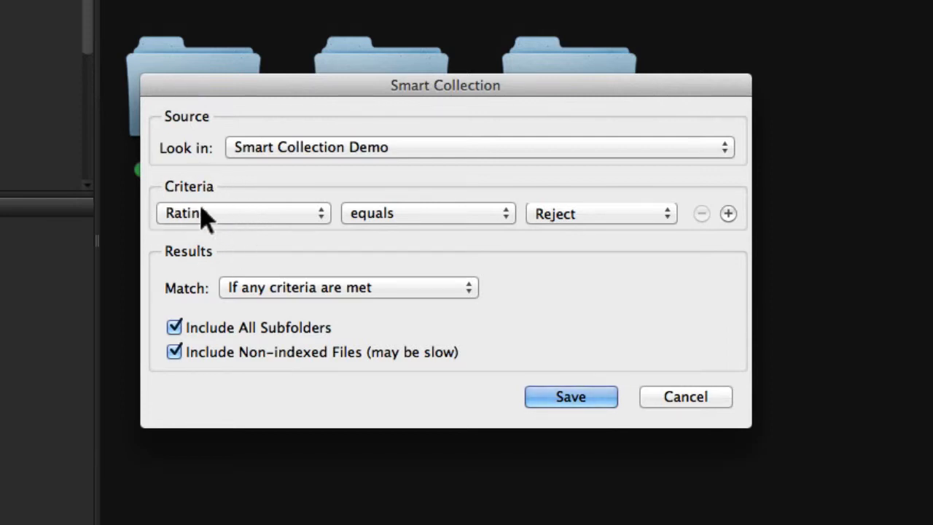
- Set the smart collection's criterion to Rating equals five stars and save it
left_click(268, 213)
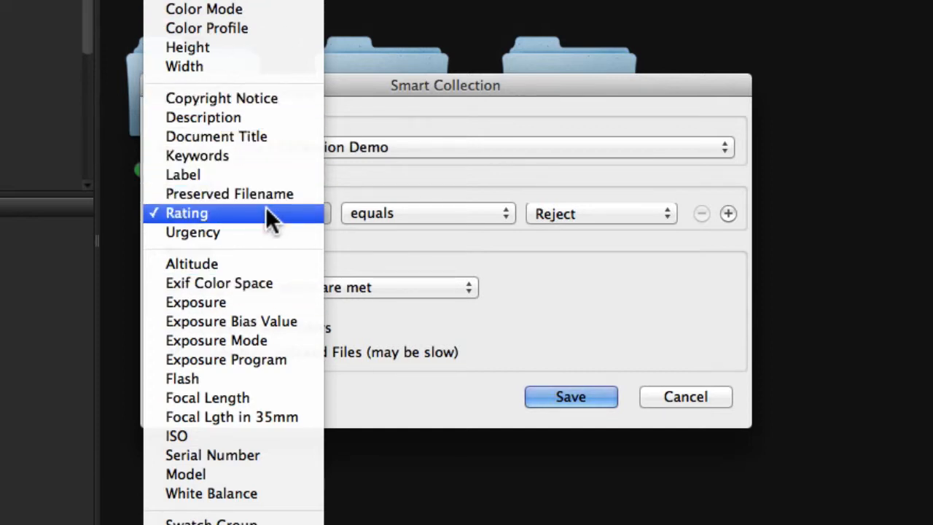
left_click(216, 213)
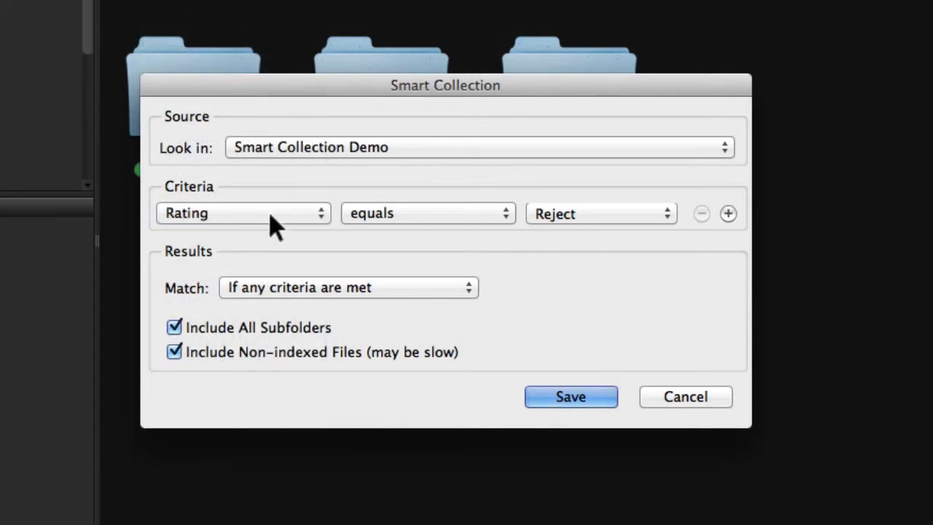
left_click(625, 213)
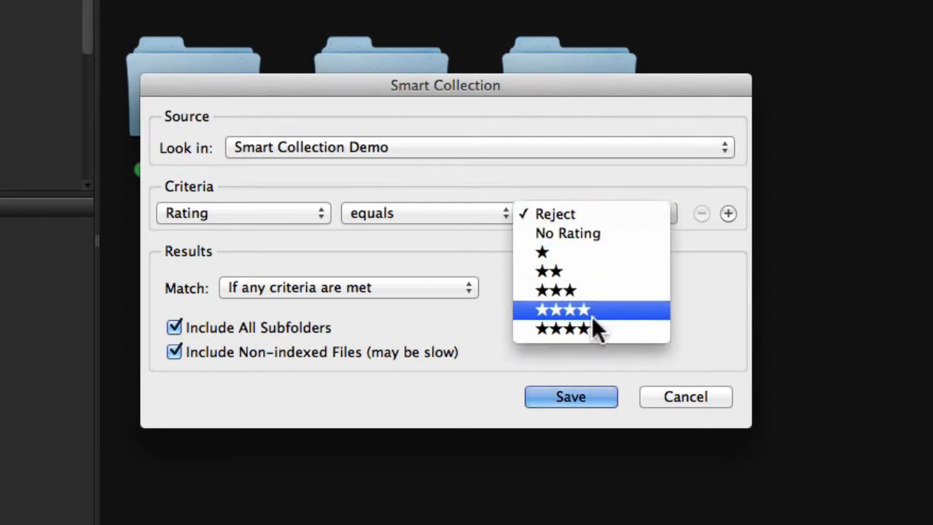
left_click(584, 334)
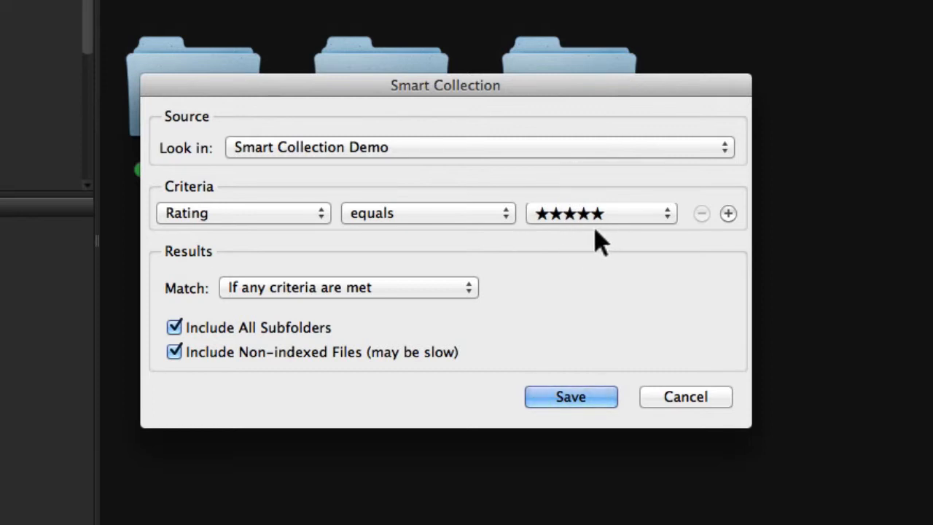
left_click(571, 399)
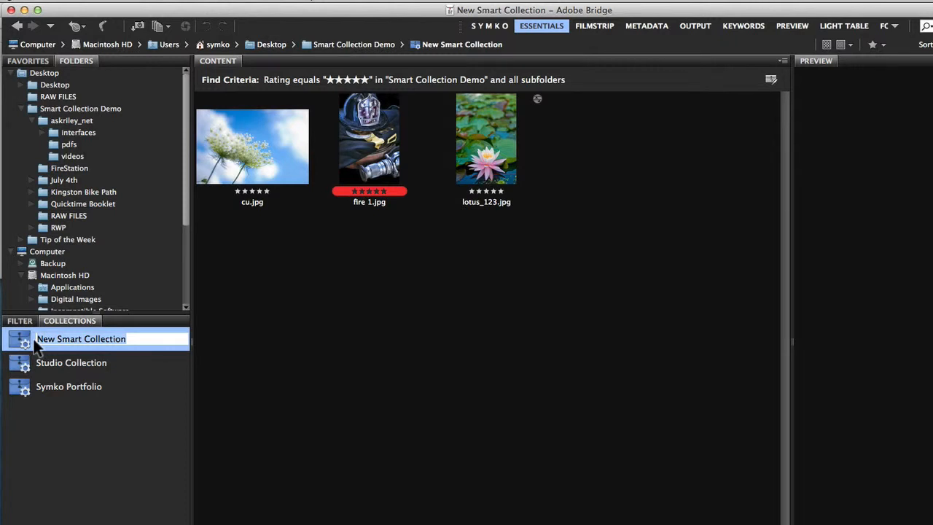
- Name the new smart collection "My Best Stuff"
double_click(122, 339)
triple_click(138, 339)
type("My BEst St")
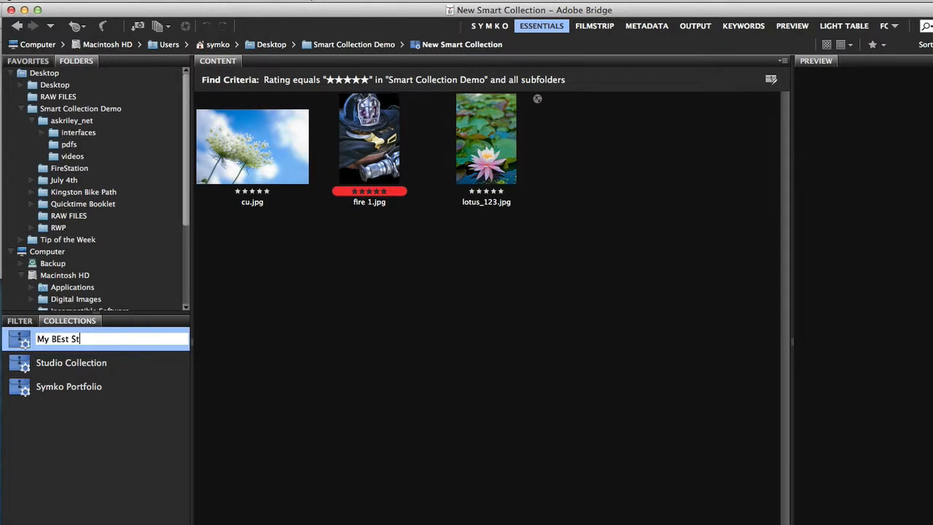
type("uff")
double_click(58, 339)
type("Best")
key("Return")
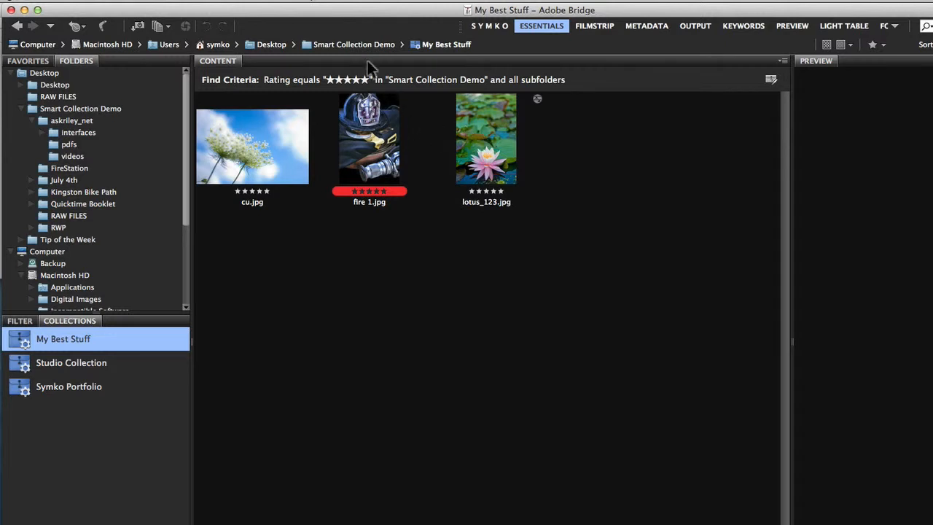
- In the Kingston Bike Path folder of Smart Collection Demo, give DSC_6528_0050.dng a five-star rating
left_click(355, 45)
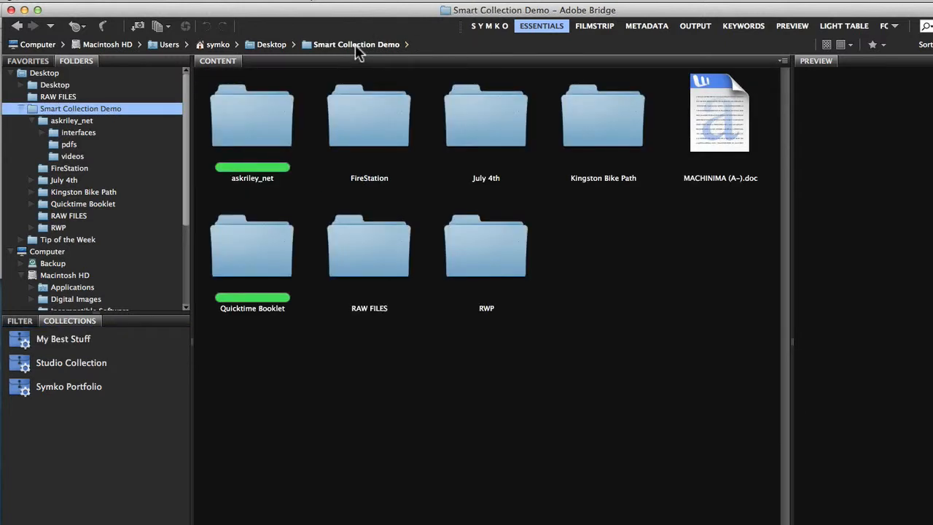
left_click(602, 142)
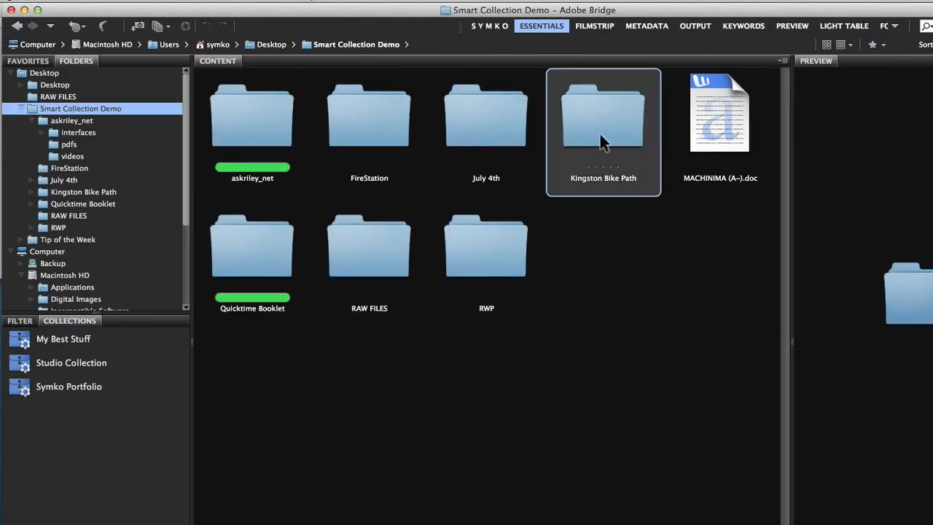
double_click(602, 142)
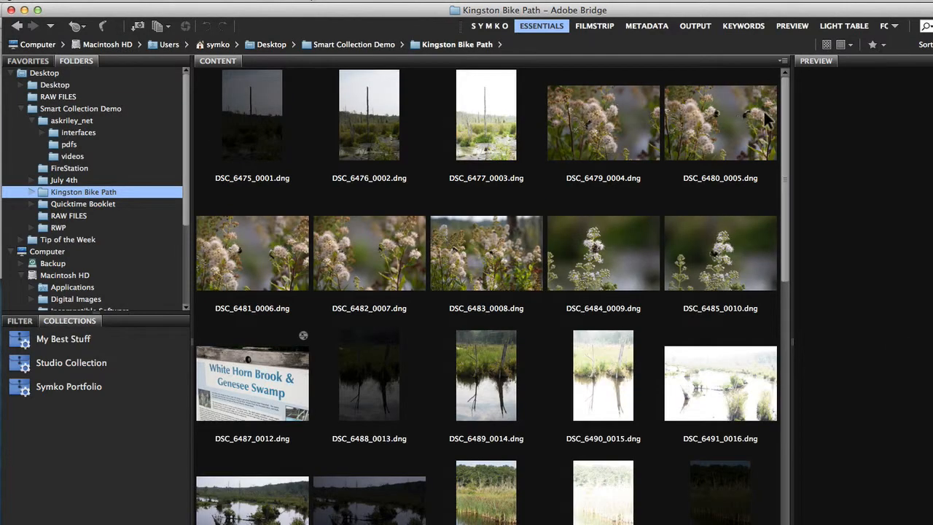
scroll(776, 291, "down", 2)
scroll(774, 313, "down", 5)
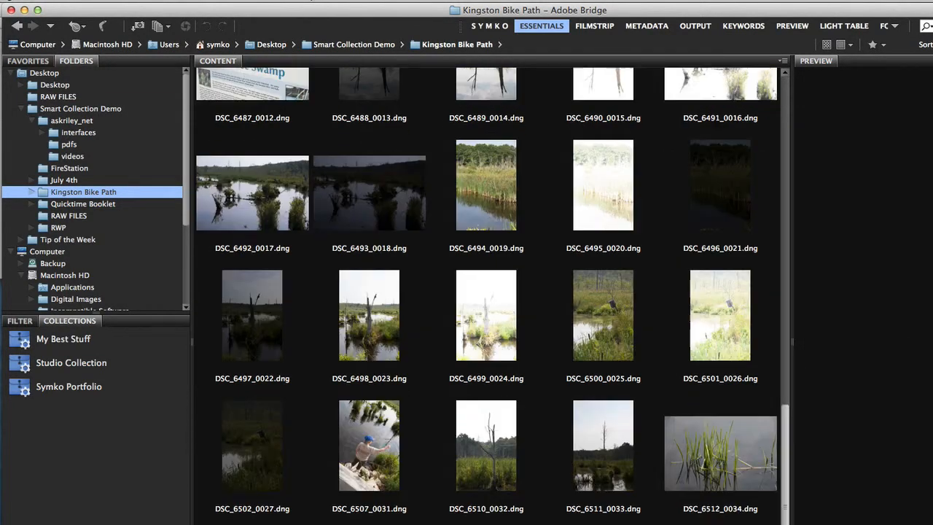
scroll(493, 295, "down", 7)
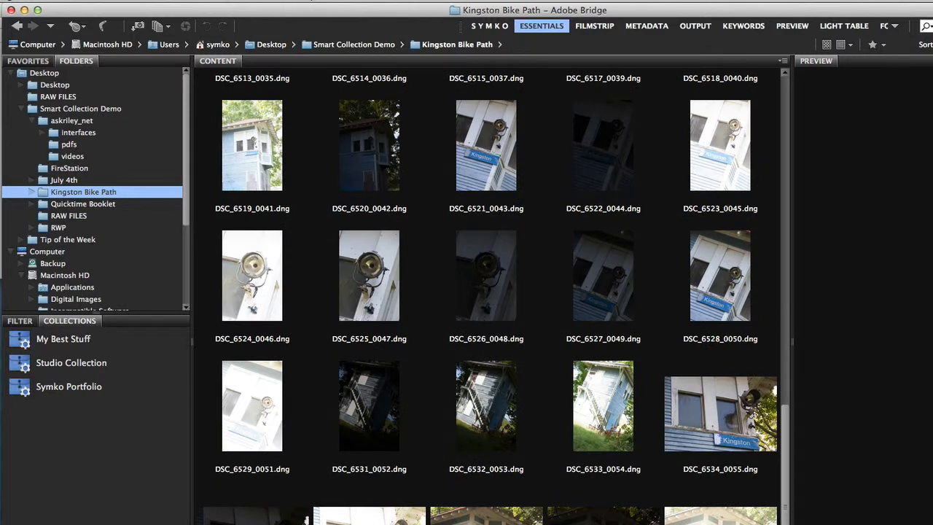
left_click(730, 274)
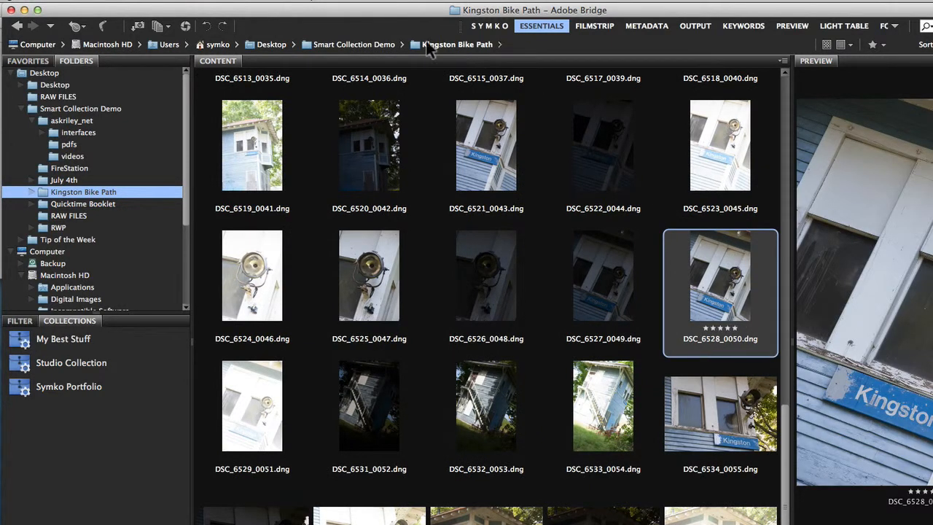
- Go back to the RWP folder and rate lock.tif and gazebo1.jpg with five stars
left_click(354, 44)
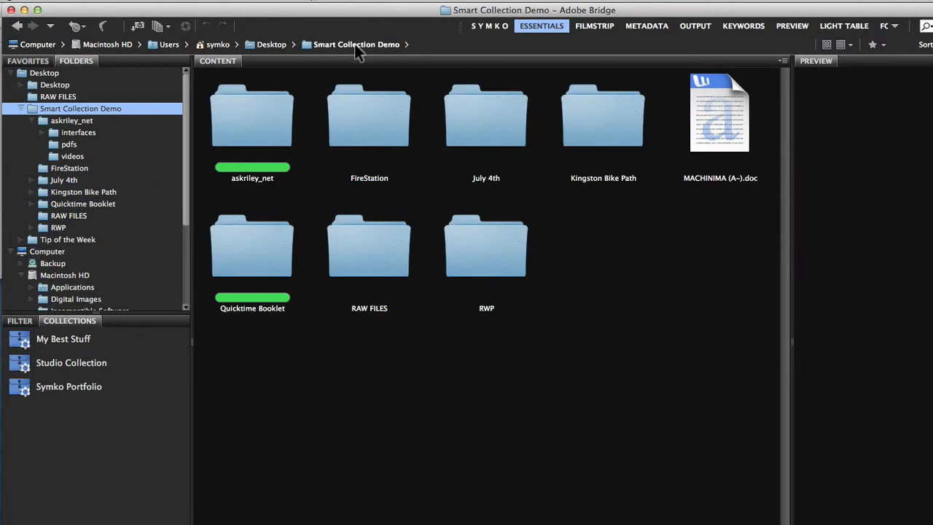
double_click(501, 241)
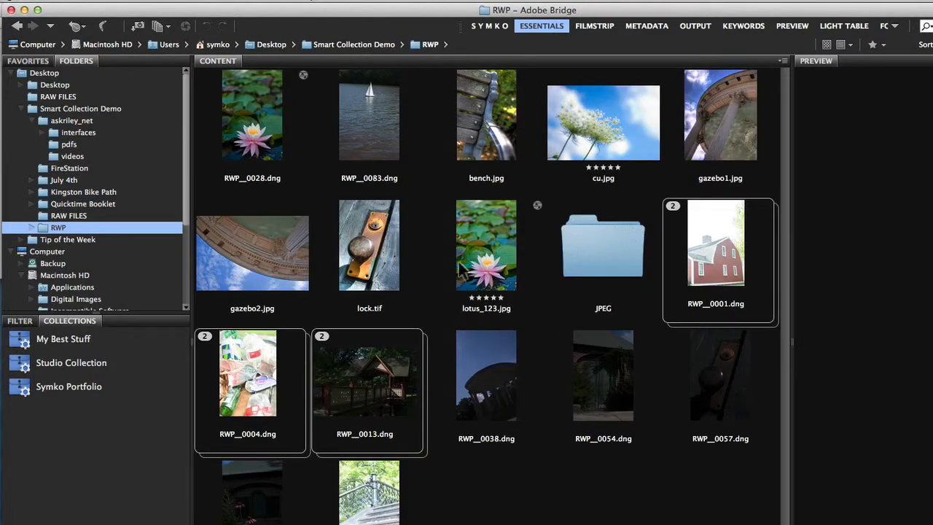
left_click(376, 262)
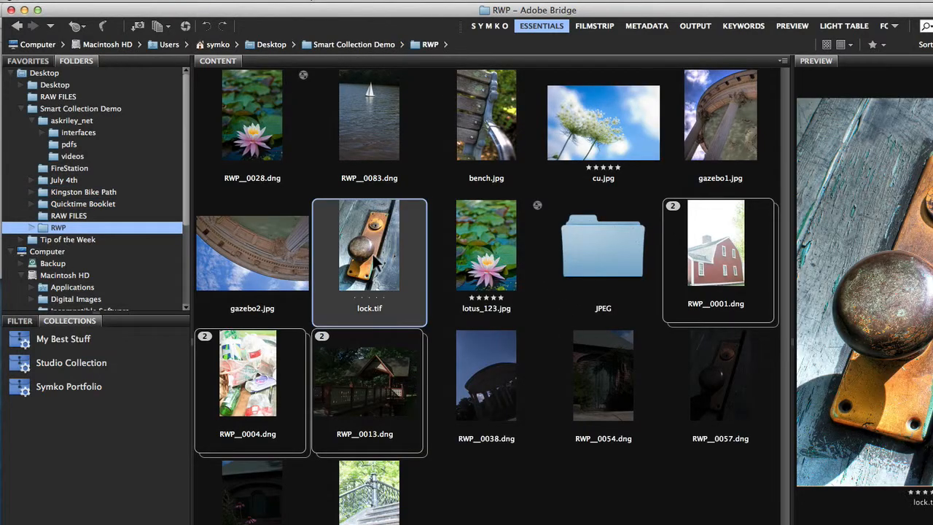
key("super+5")
left_click(264, 259)
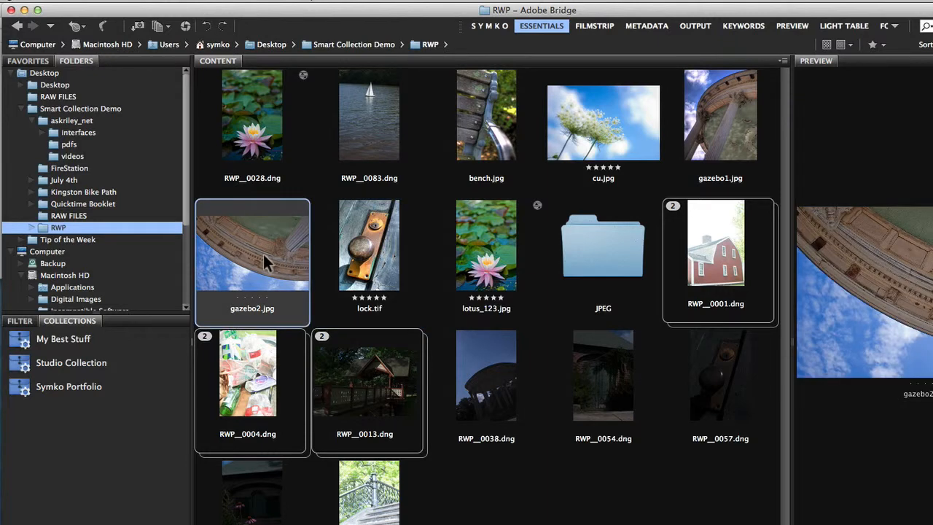
left_click(702, 140)
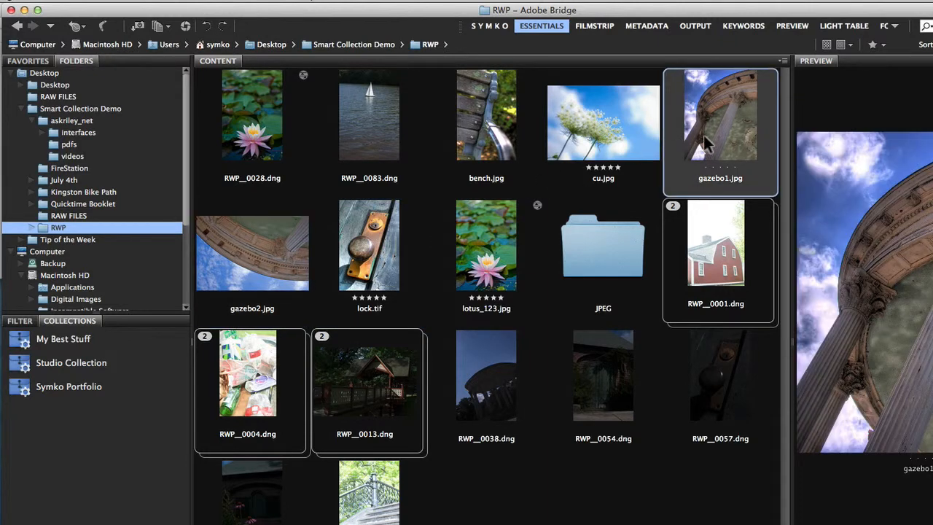
key("super+5")
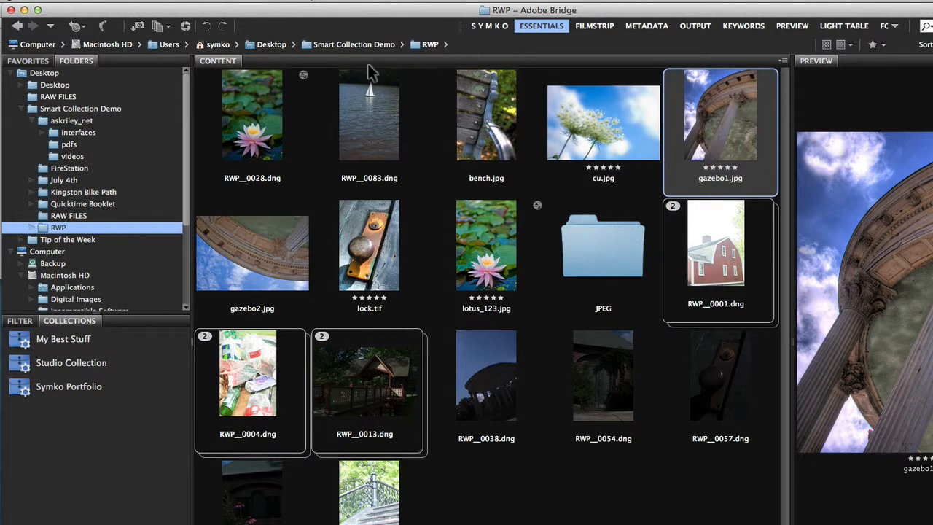
- In the July 4th folder of Smart Collection Demo, give july 4__0053.dng a five-star rating and display the My Best Stuff collection
left_click(357, 44)
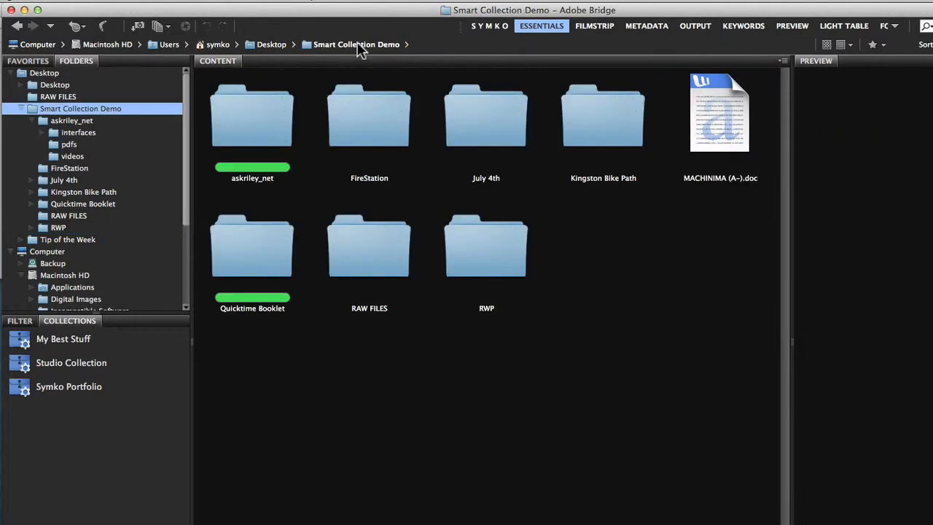
double_click(487, 140)
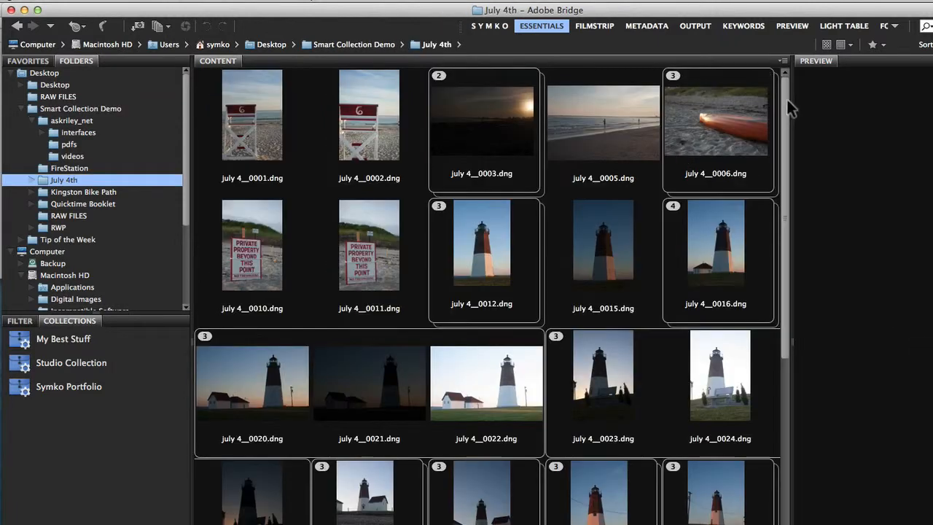
left_click_drag(786, 99, 781, 269)
scroll(781, 268, "down", 8)
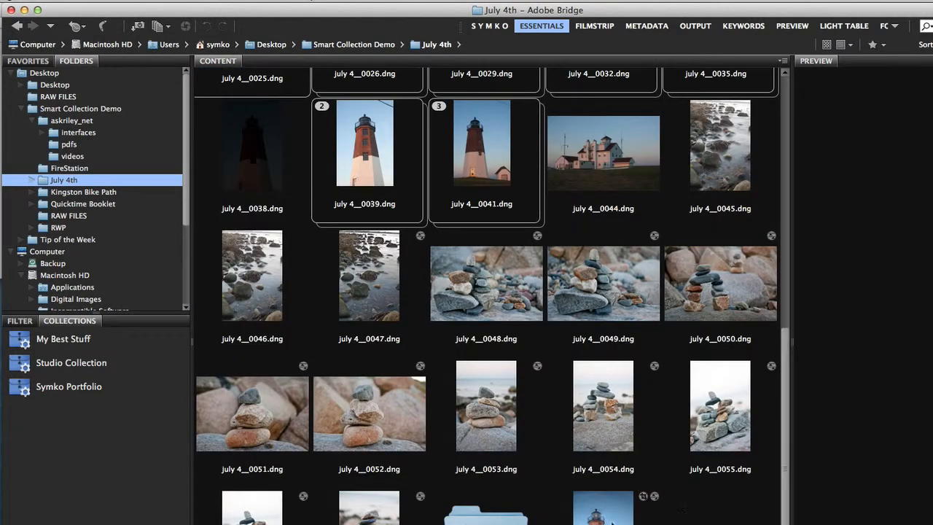
left_click(616, 510)
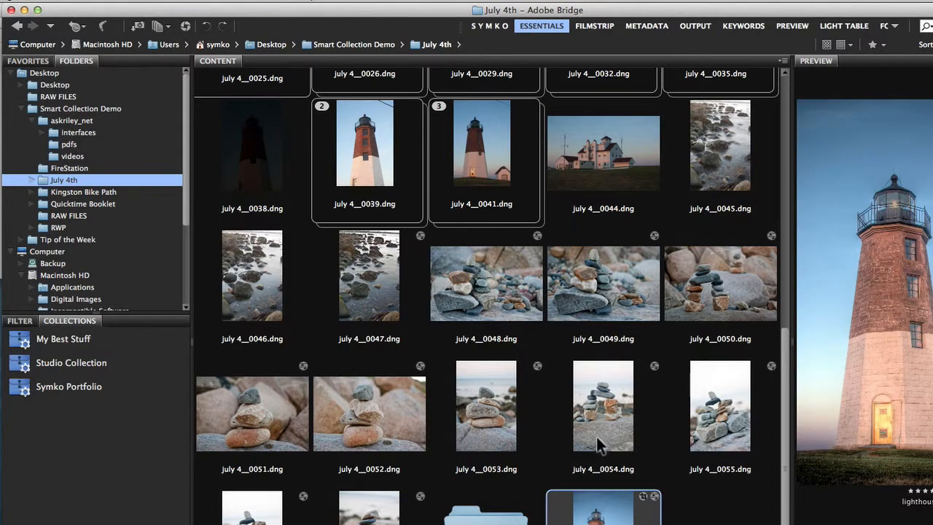
left_click(488, 431)
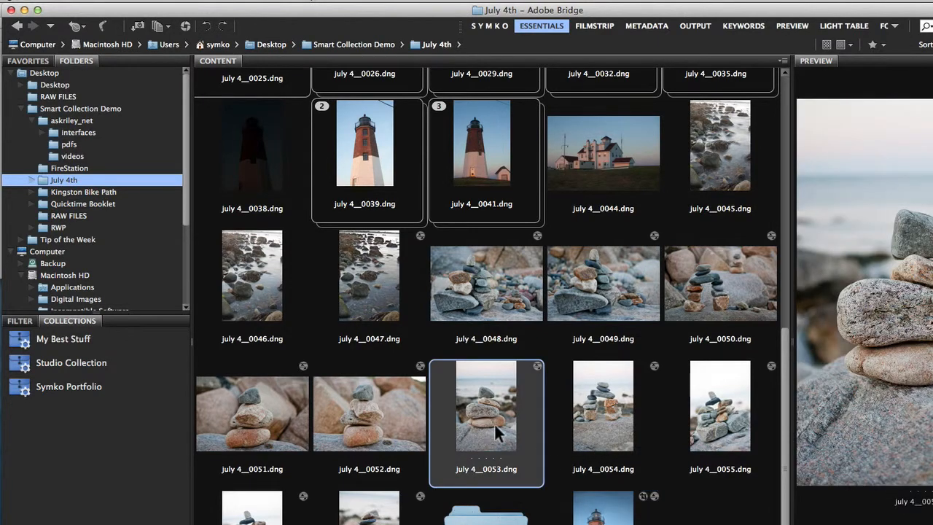
key("ctrl+5")
left_click(62, 339)
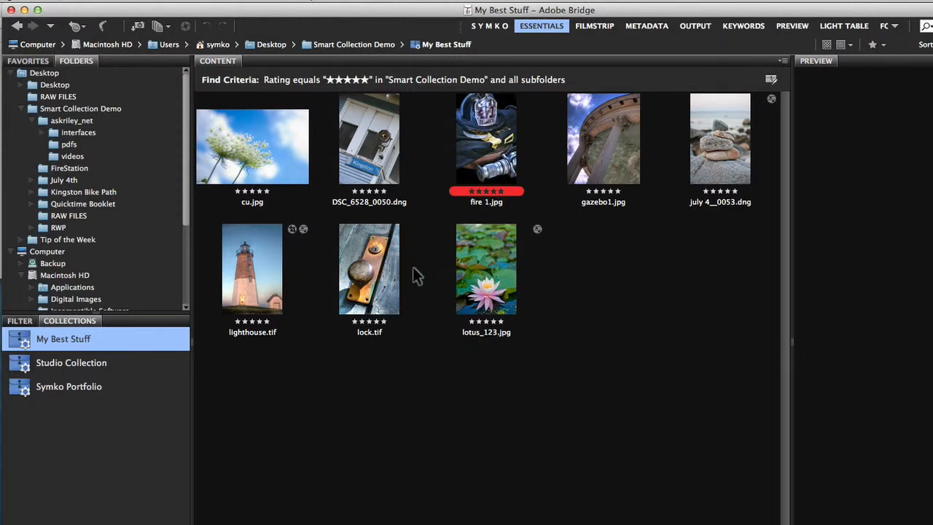
- Return to the Smart Collection Demo folder and give MACHINIMA (A-).doc a five-star rating
left_click(370, 45)
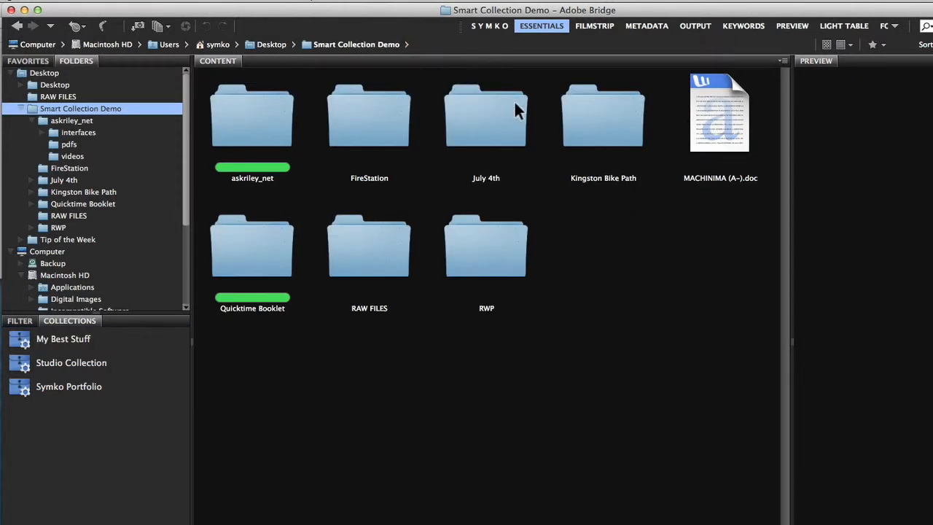
left_click(756, 156)
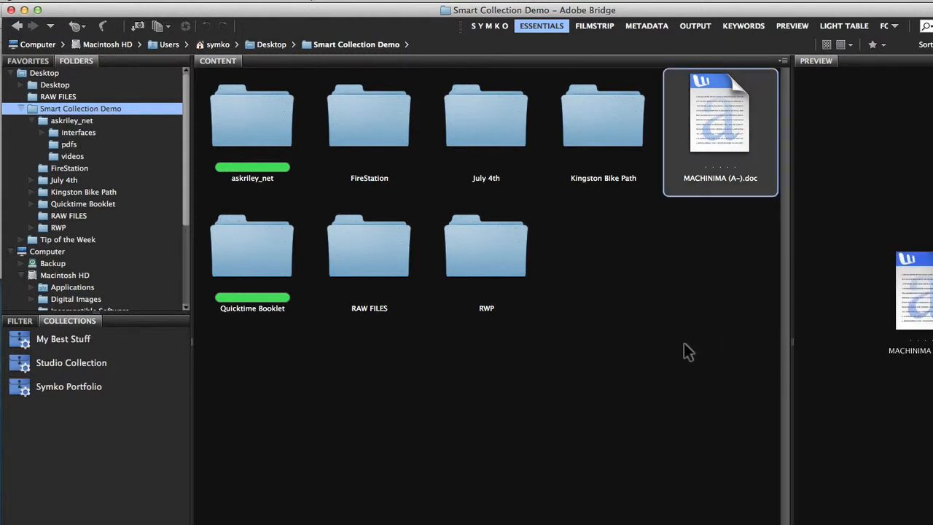
key("super+5")
- Look inside the askriley_net folder, return to Smart Collection Demo, and give that folder a five-star rating
left_click(249, 131)
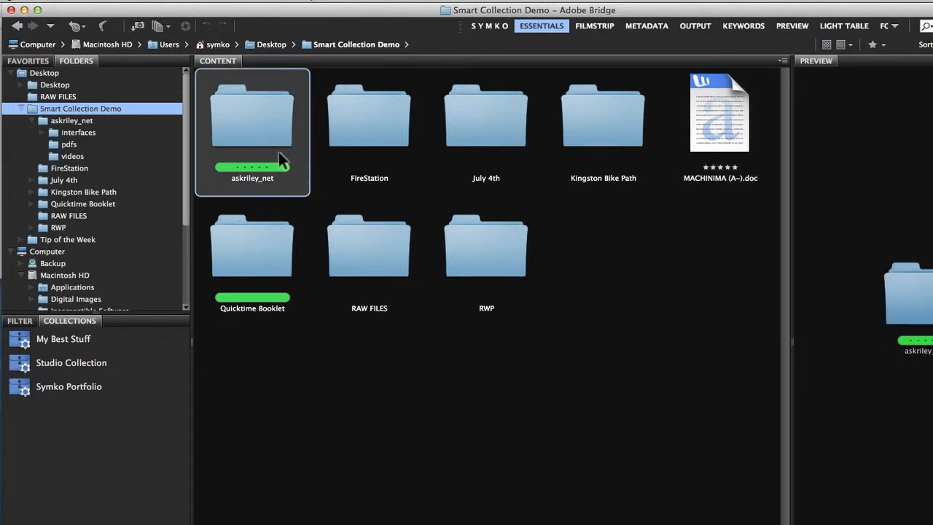
double_click(254, 131)
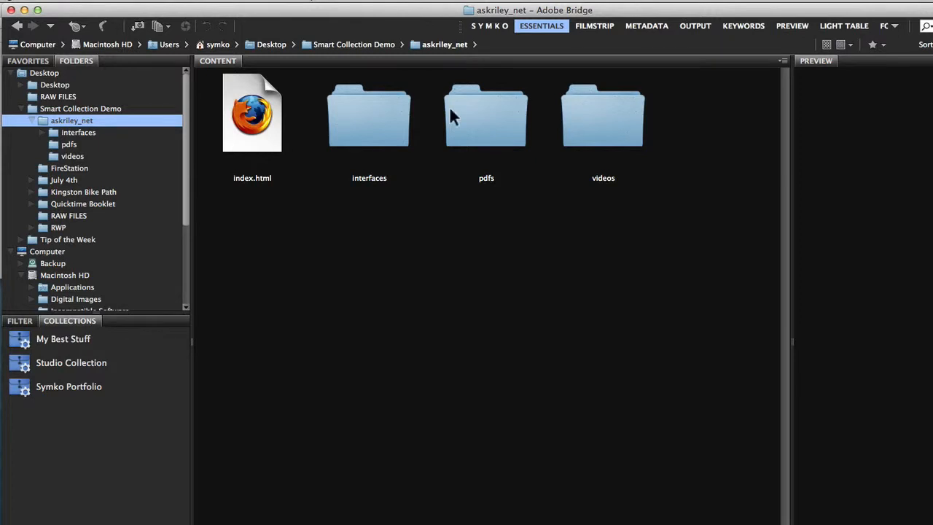
left_click(365, 46)
left_click(263, 138)
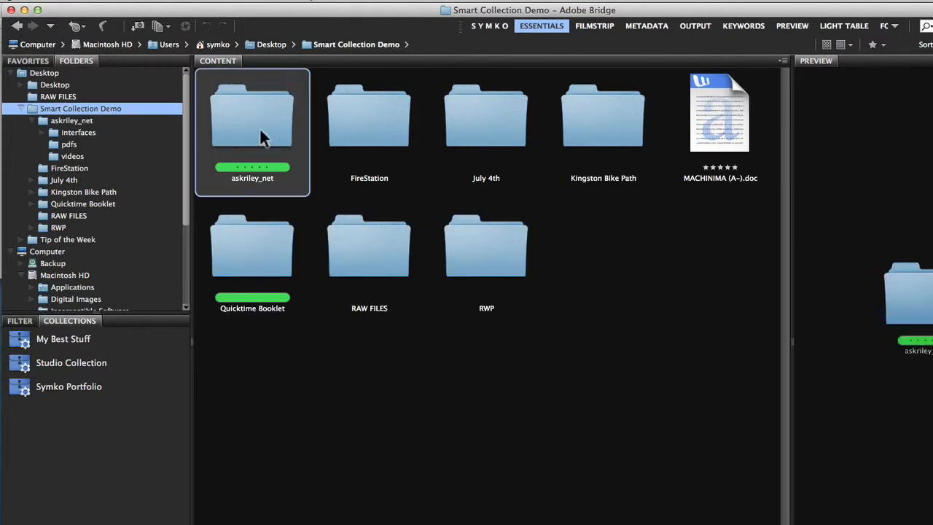
key("super+5")
- Look inside the Quicktime Booklet folder, give the folder a five-star rating, and display the My Best Stuff collection
left_click(285, 276)
double_click(253, 253)
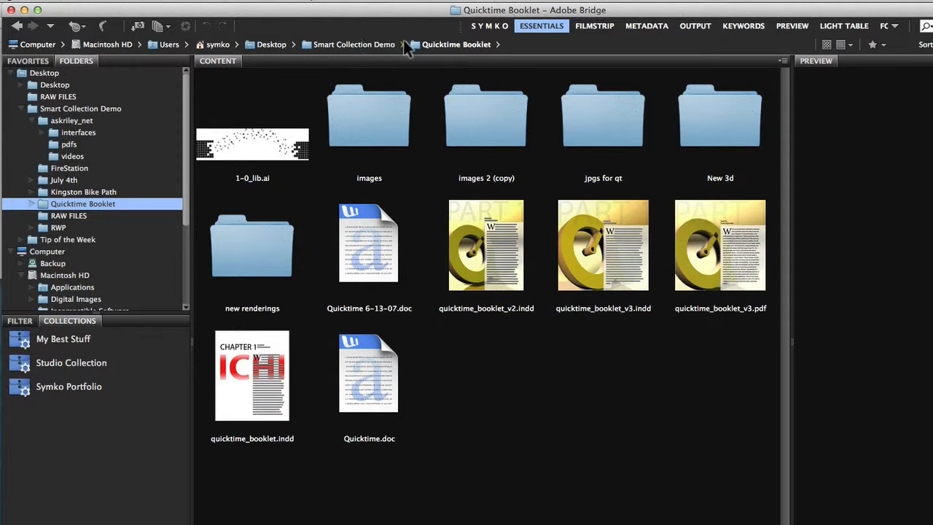
left_click(372, 46)
left_click(258, 231)
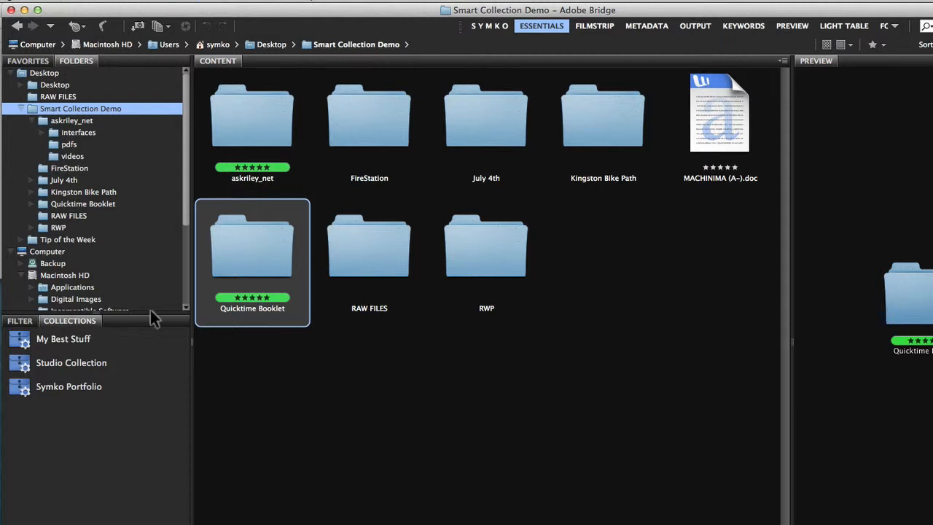
left_click(61, 341)
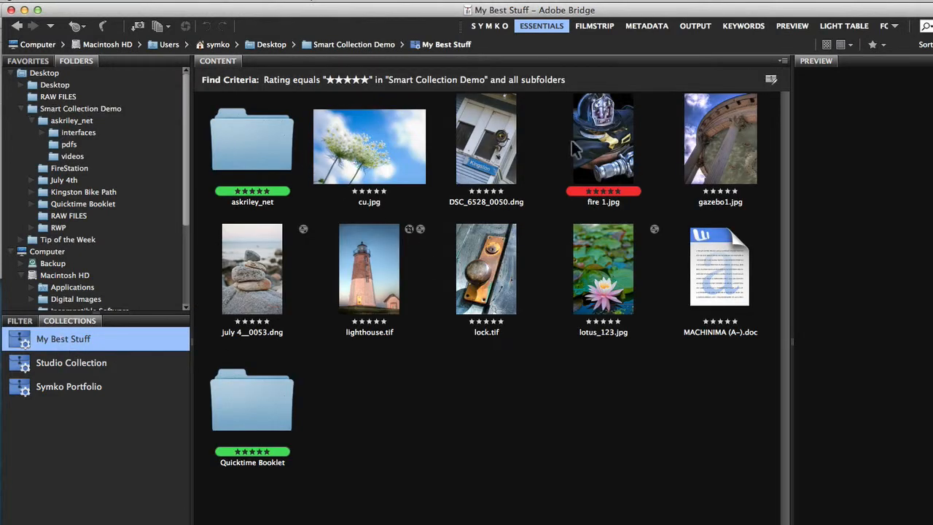